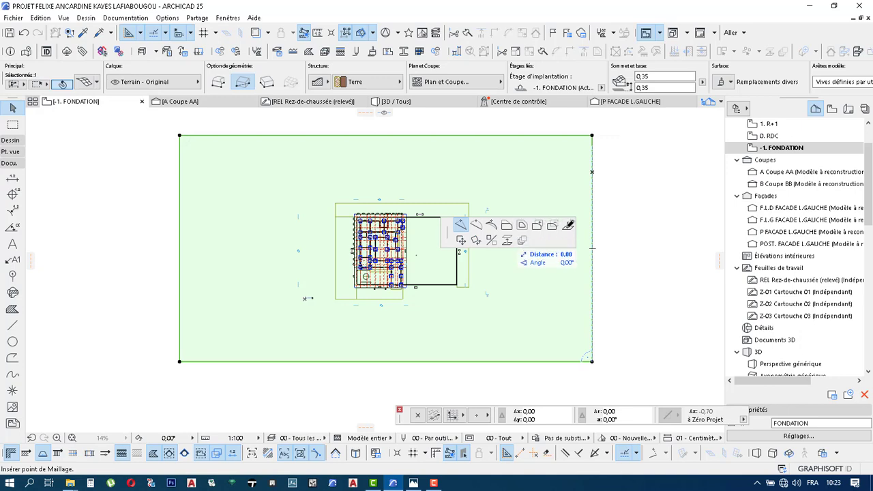
Cut a rectangular hole in the selected terrain mesh between the outer upper-right and lower-left corners of the ground strips around the building plot
click(759, 195)
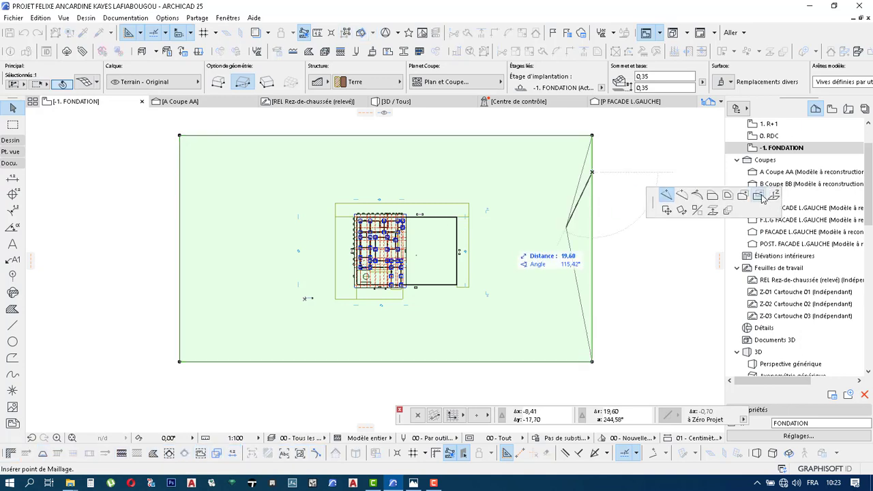
click(499, 224)
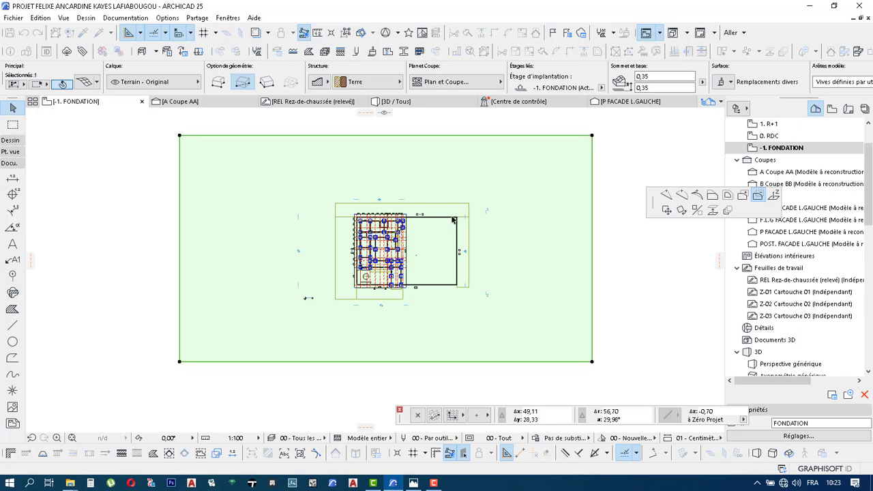
scroll(456, 219, up, 4)
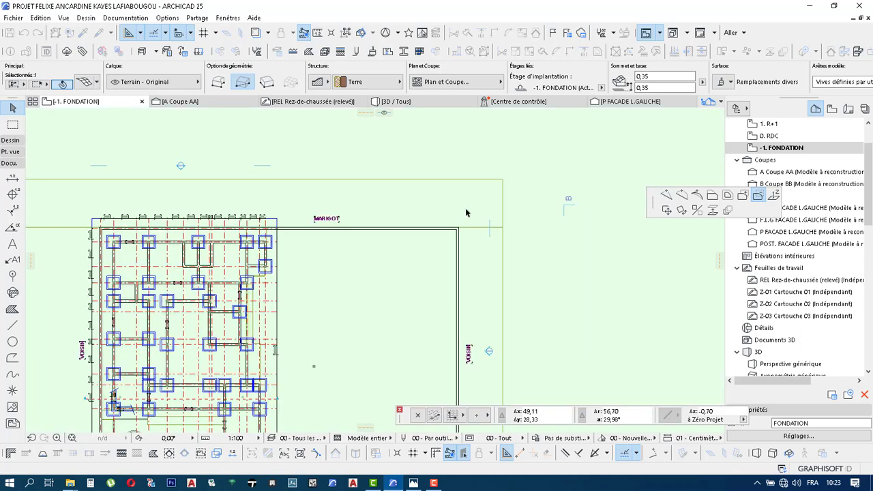
click(558, 140)
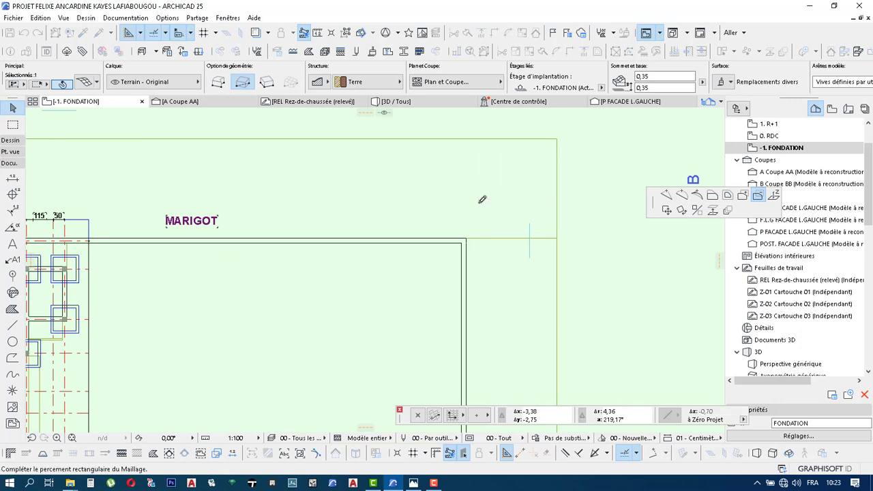
scroll(470, 204, down, 5)
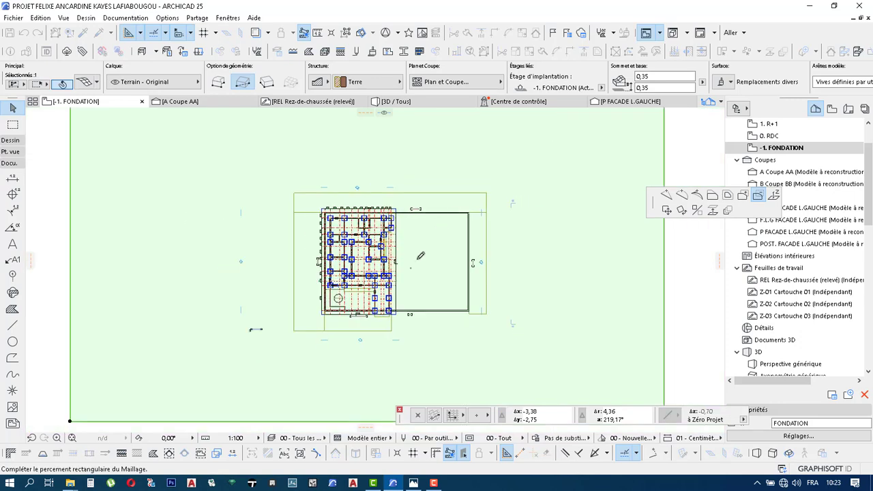
click(295, 330)
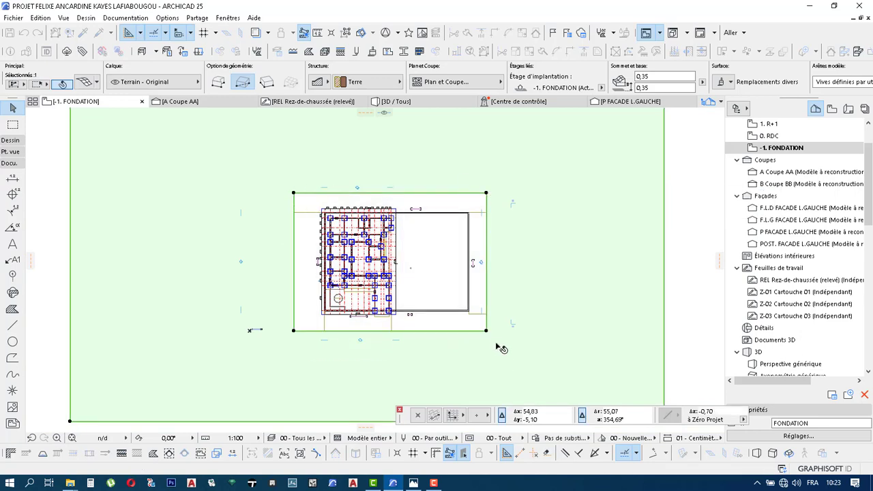
Add a 21.27 by 4.41 m rectangle to the terrain mesh on the RUE side, from the driveway's outer corner to the enclosure wall line
scroll(456, 326, up, 4)
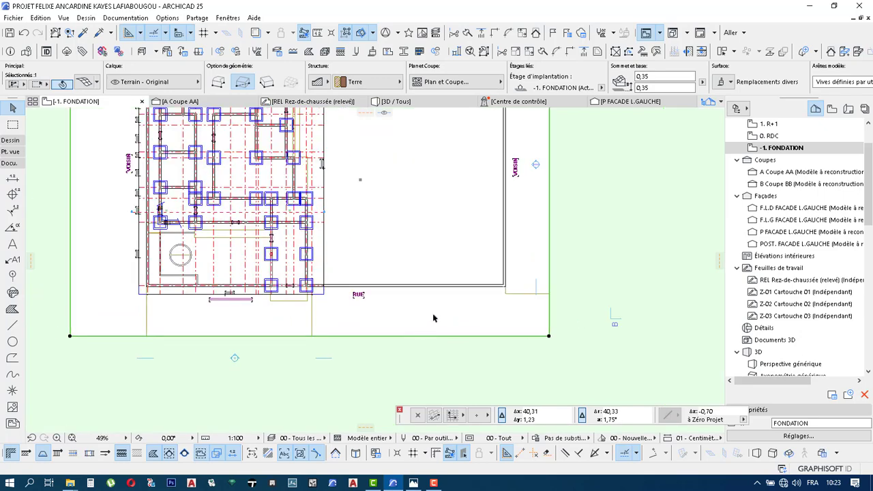
click(549, 336)
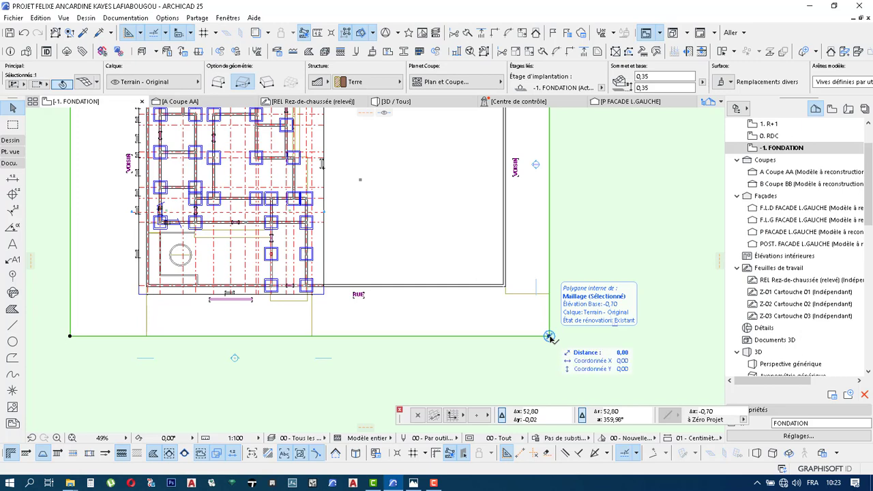
click(549, 337)
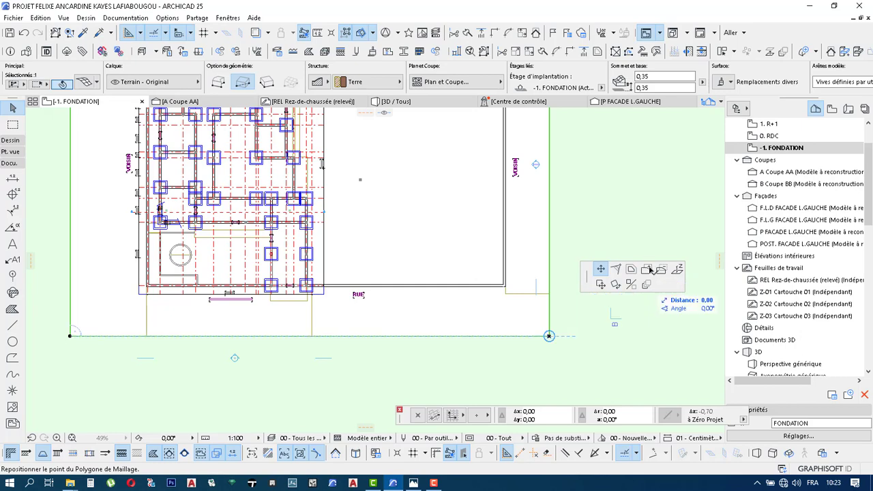
click(712, 196)
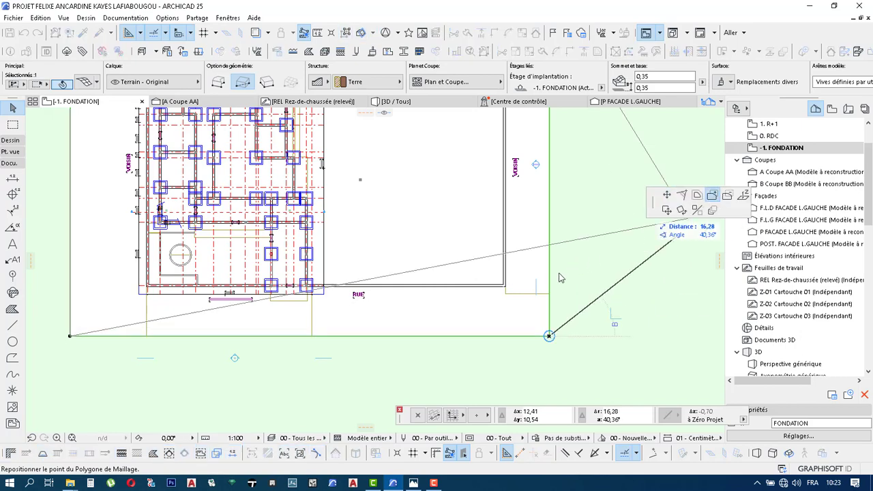
click(312, 337)
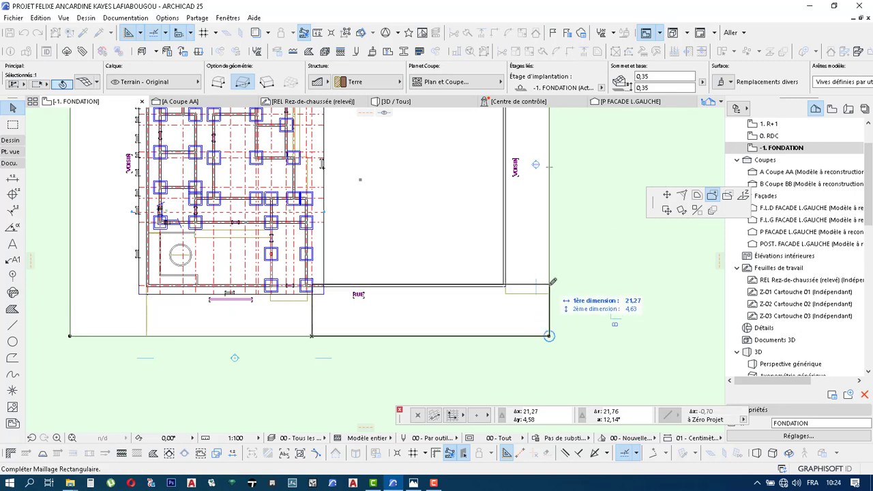
click(553, 281)
scroll(553, 282, up, 4)
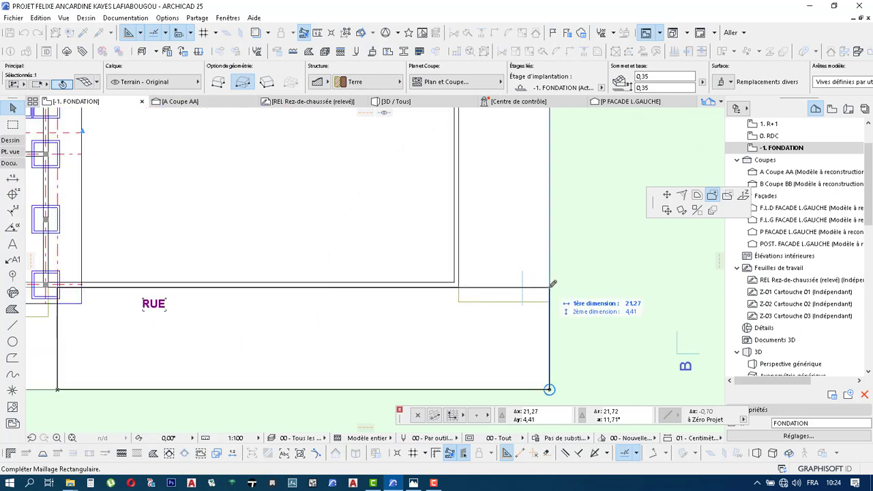
key(Escape)
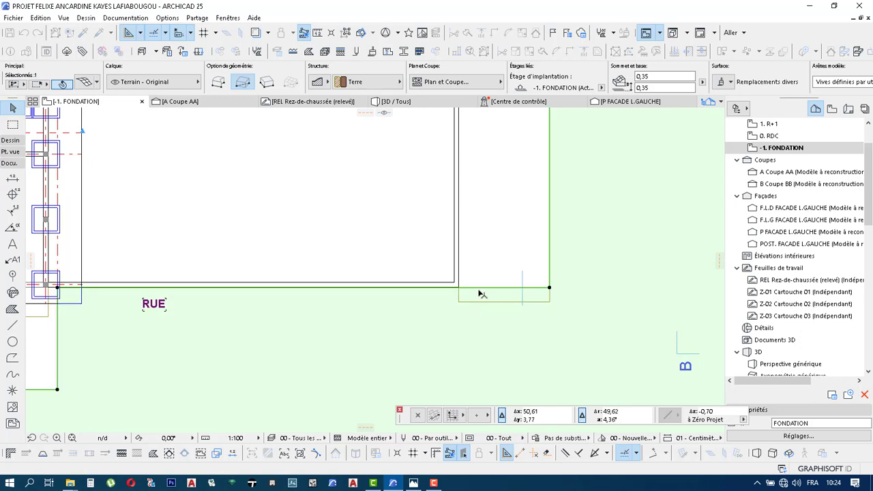
Subtract from the terrain mesh the small rectangle covered by the end of the right-hand ground strip beside the enclosure wall
click(550, 290)
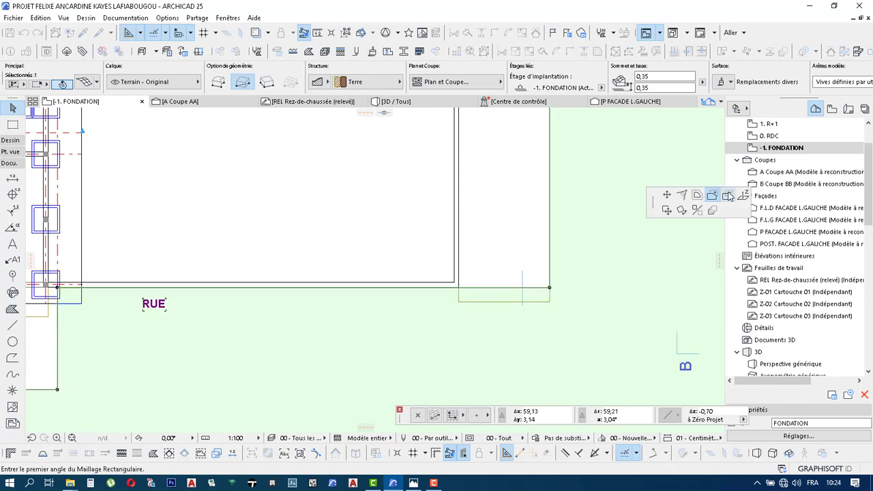
click(727, 196)
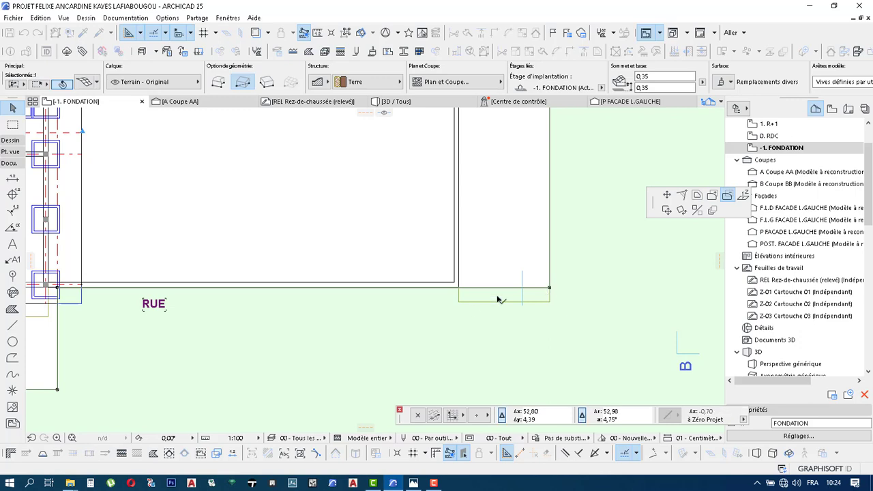
click(460, 300)
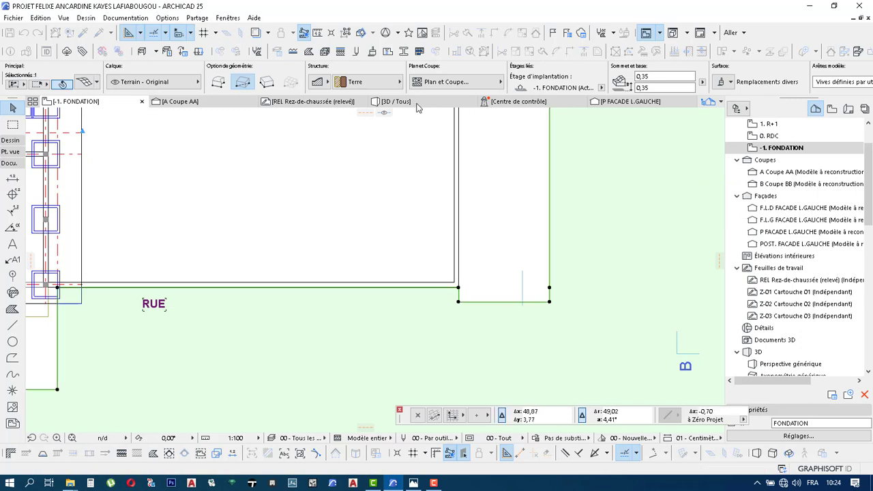
Show the whole project in 3D and deselect the terrain mesh
mouse_move(418, 107)
key(F3)
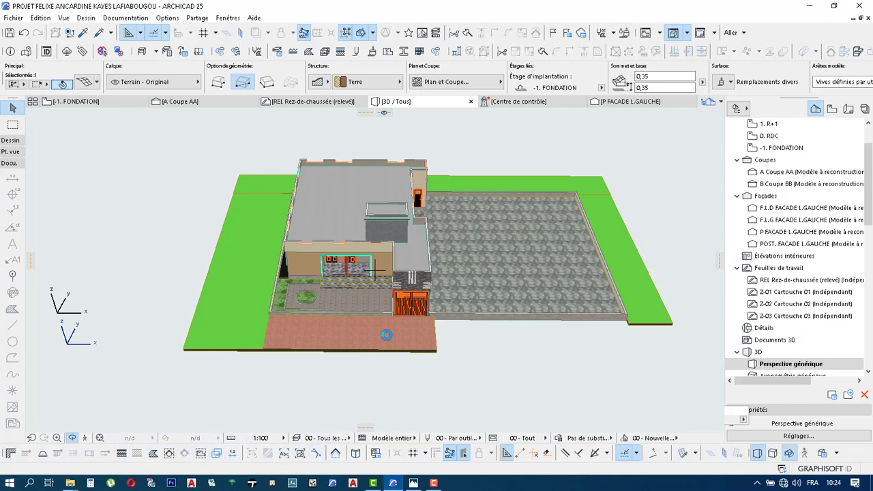
click(451, 339)
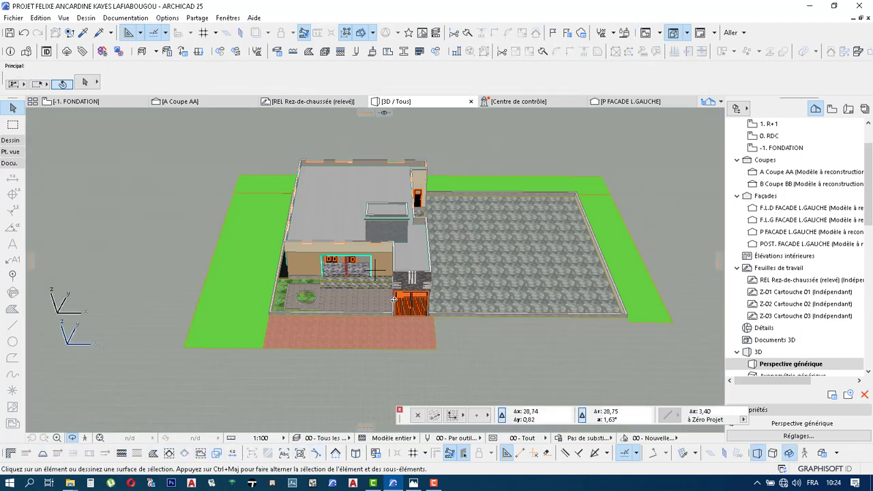
Lower the top of the surrounding paved terrain mesh at the brick driveway's corner to a height of 0.29 m, leaving the driveway edge exposed
shift+middle_drag(390, 297, 384, 292)
scroll(384, 291, up, 10)
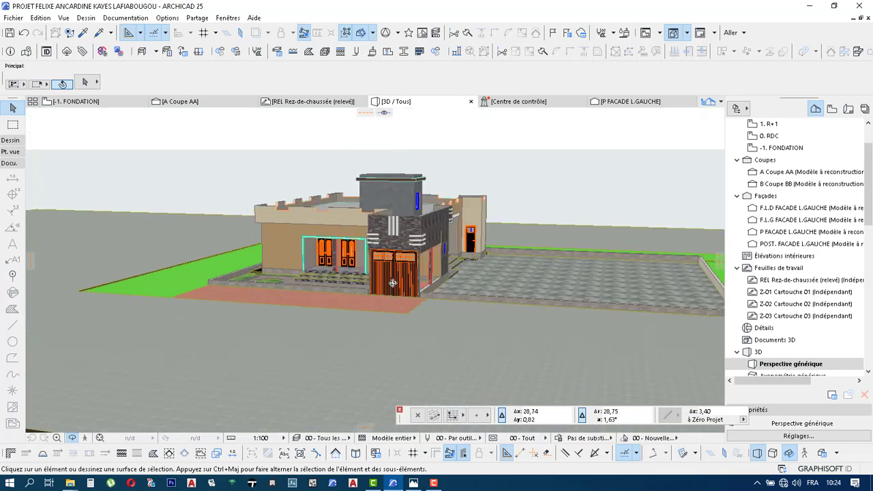
scroll(438, 373, up, 8)
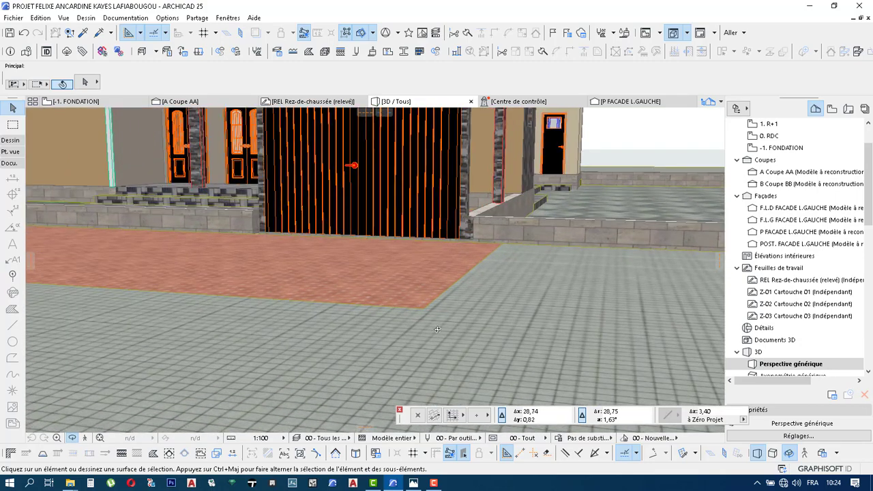
scroll(427, 276, up, 3)
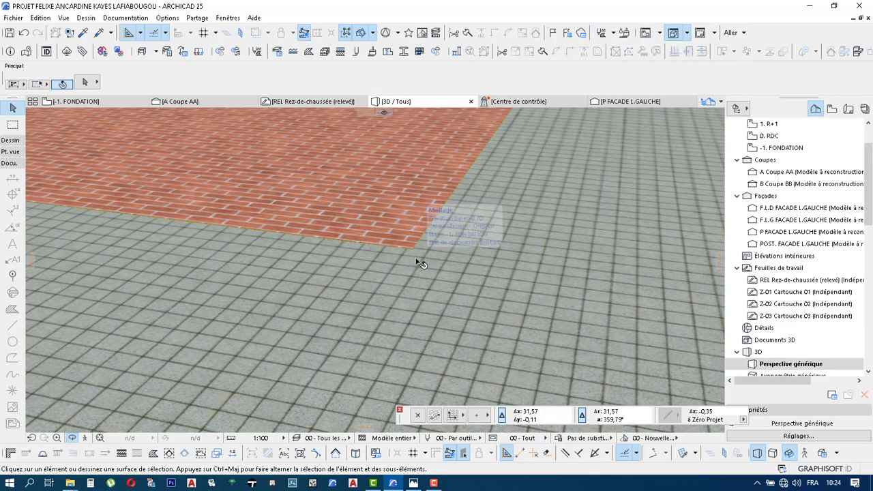
click(420, 263)
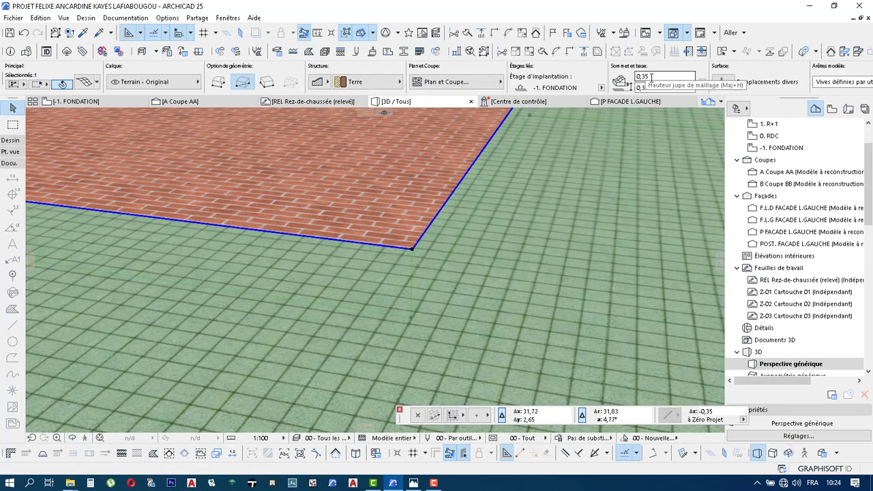
click(412, 251)
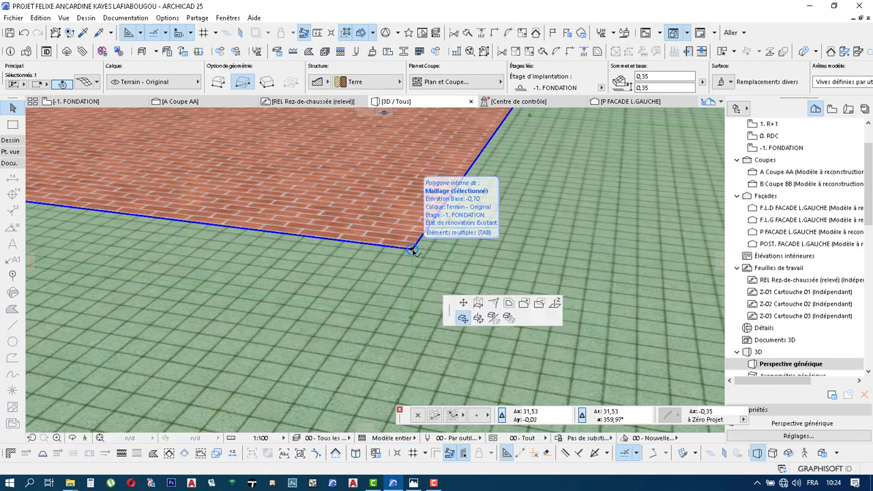
click(480, 304)
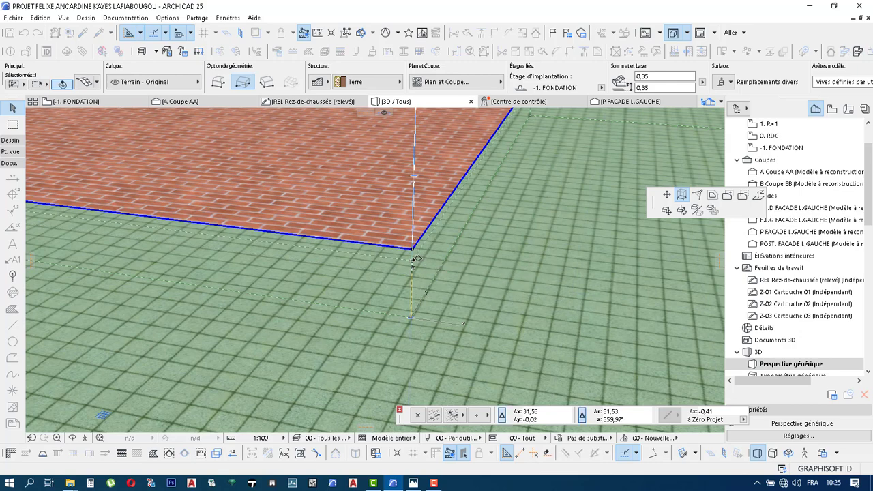
key(Escape)
click(414, 260)
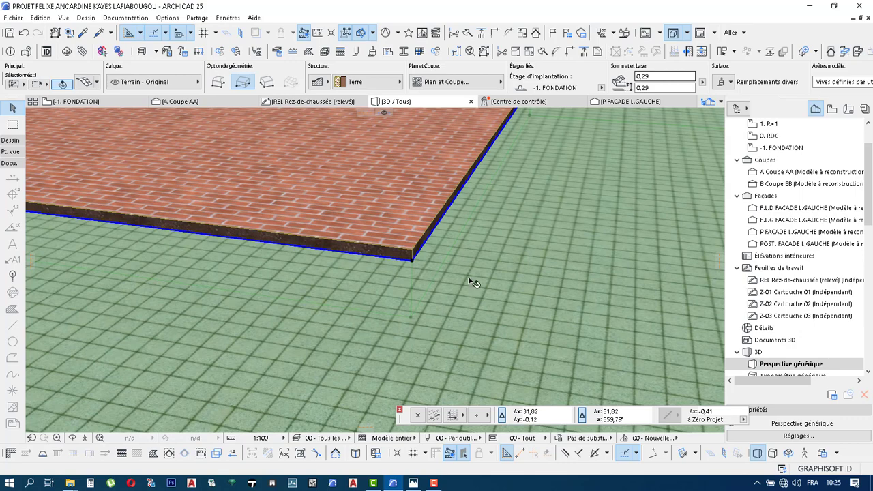
key(Escape)
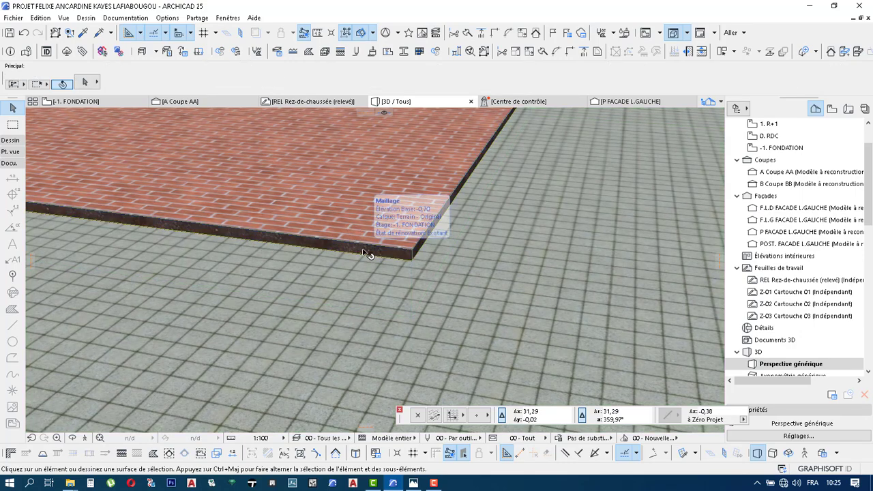
Start saving the whole 3D view under a new file and choose the SketchUp (*.skp) file type
scroll(366, 249, down, 3)
scroll(365, 249, down, 5)
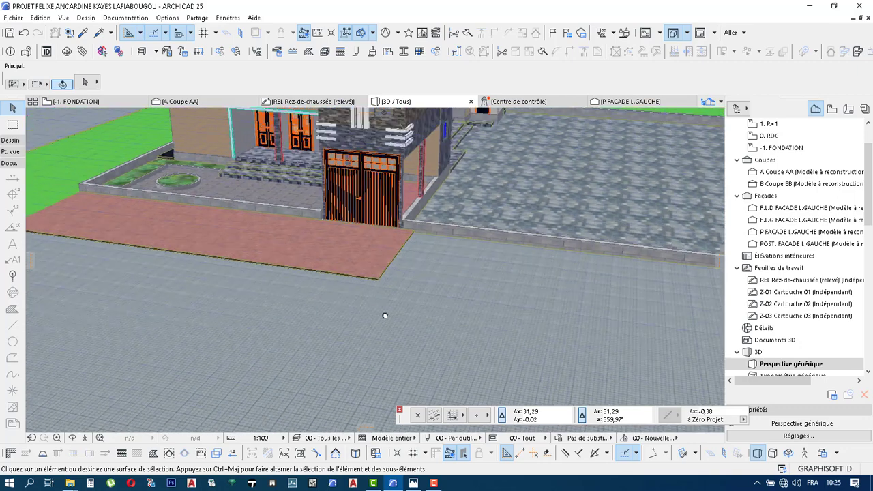
shift+middle_drag(406, 300, 364, 279)
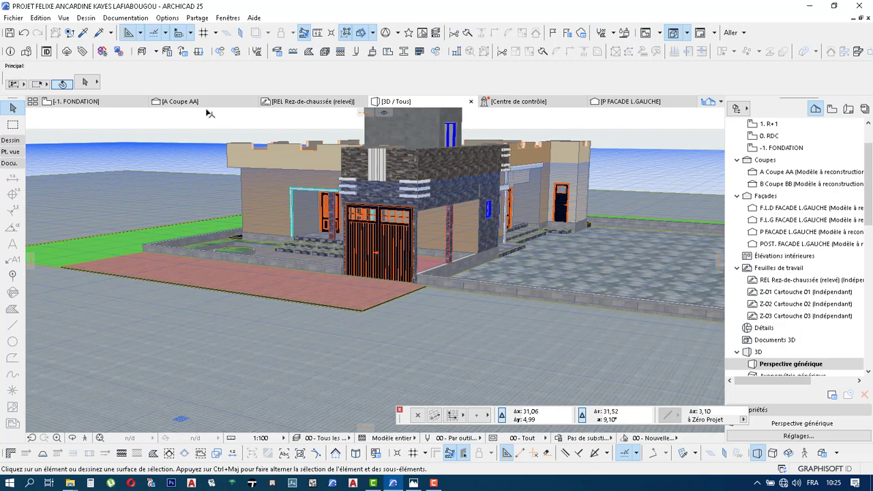
click(14, 18)
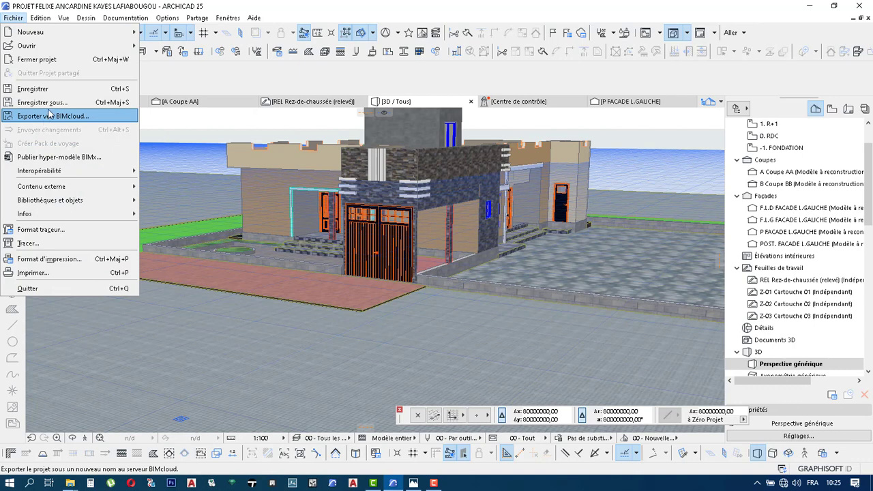
key(Escape)
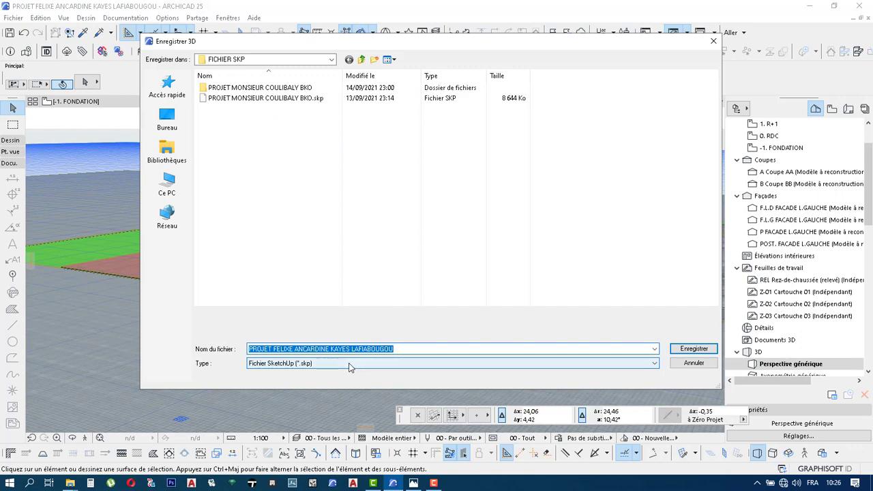
click(349, 365)
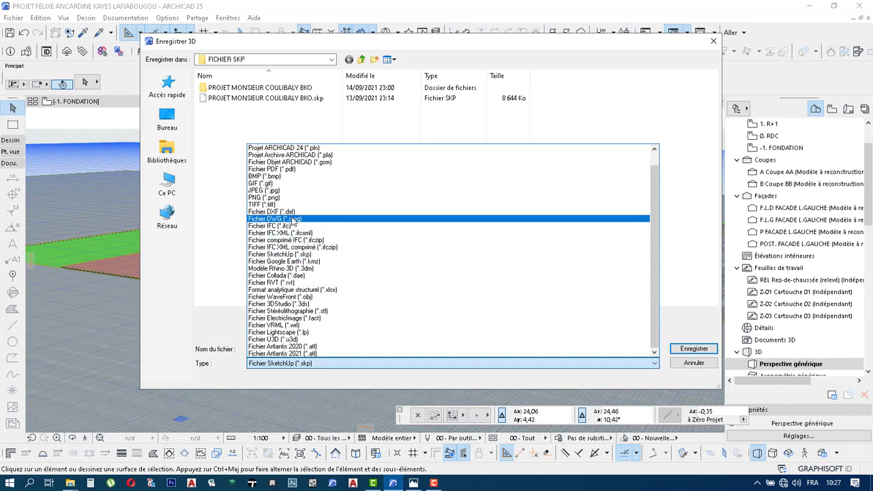
click(314, 366)
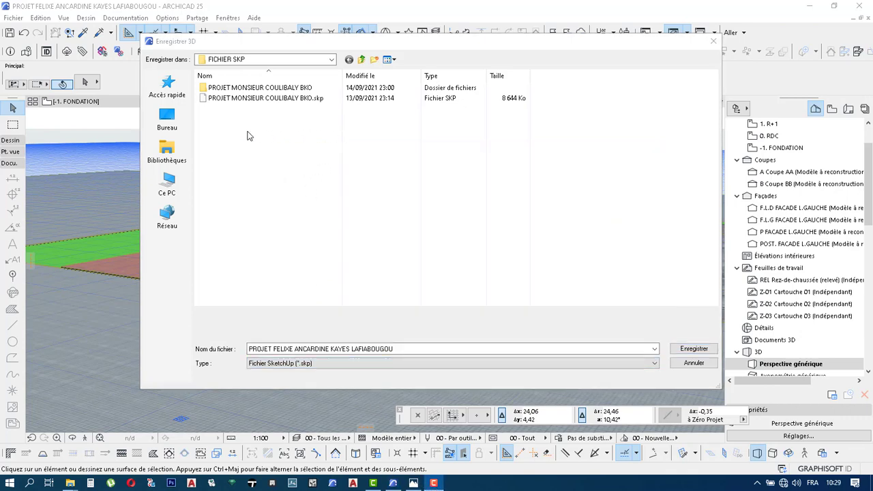
click(400, 363)
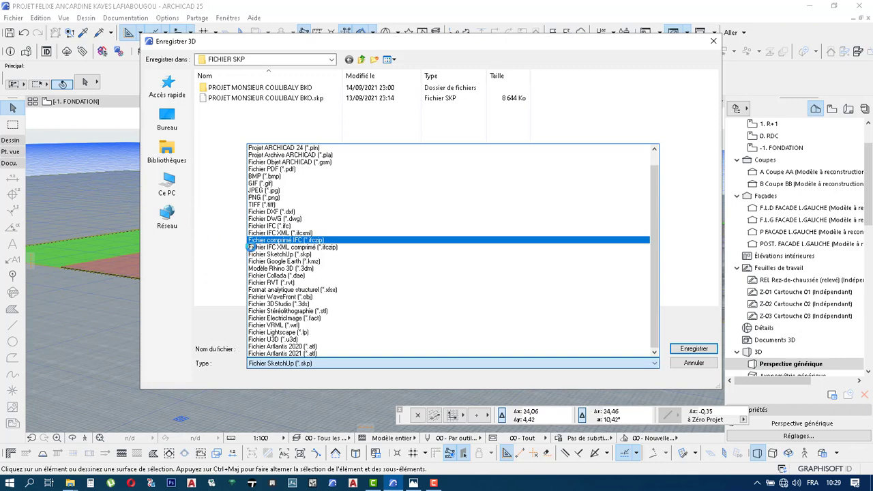
click(327, 254)
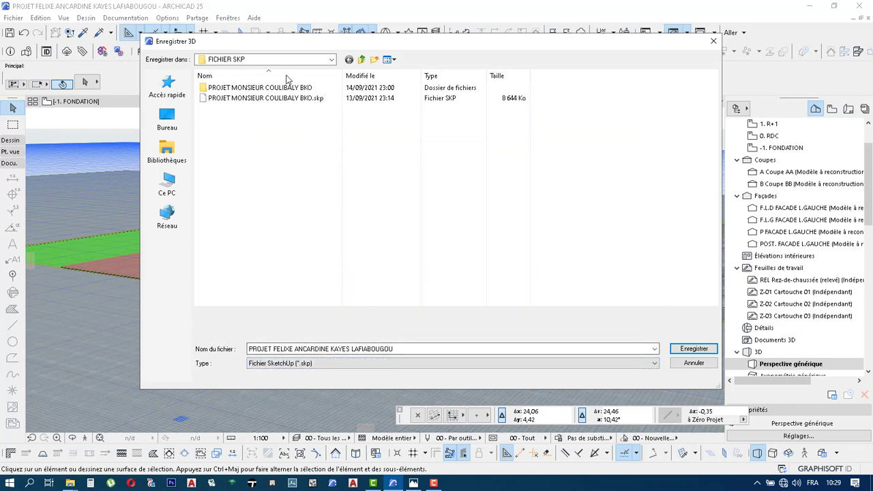
Browse the export destination to DOSSIER DE TOUS MES PROJETS on Disque local (E:)
click(253, 60)
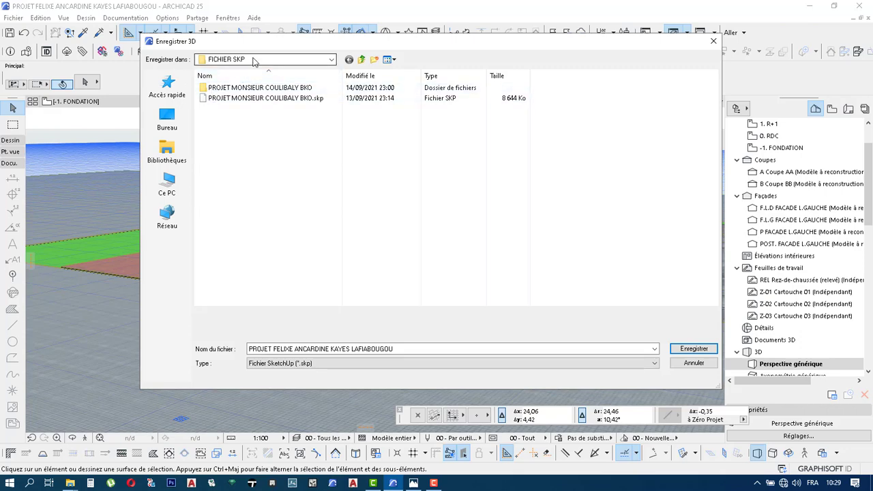
click(254, 60)
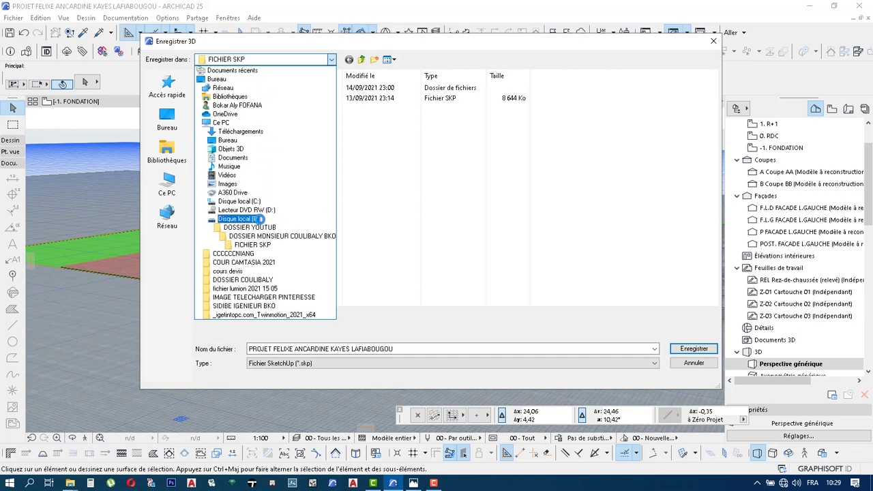
click(260, 218)
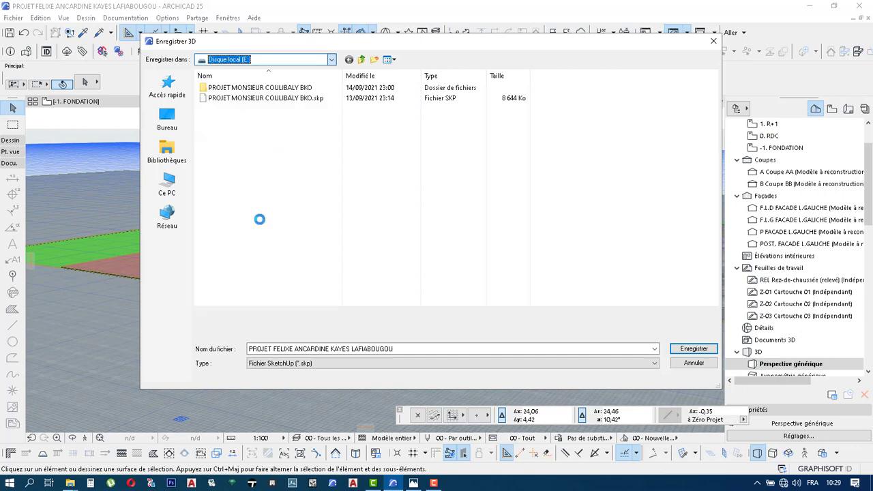
double_click(279, 89)
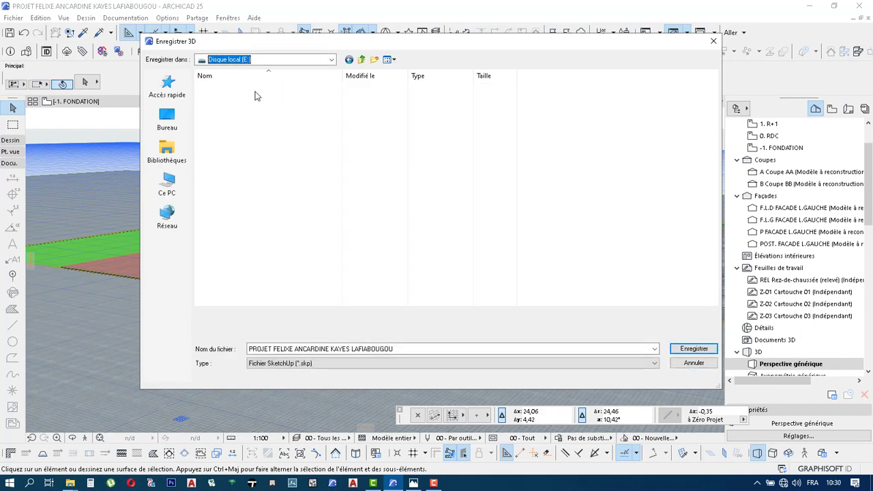
click(268, 88)
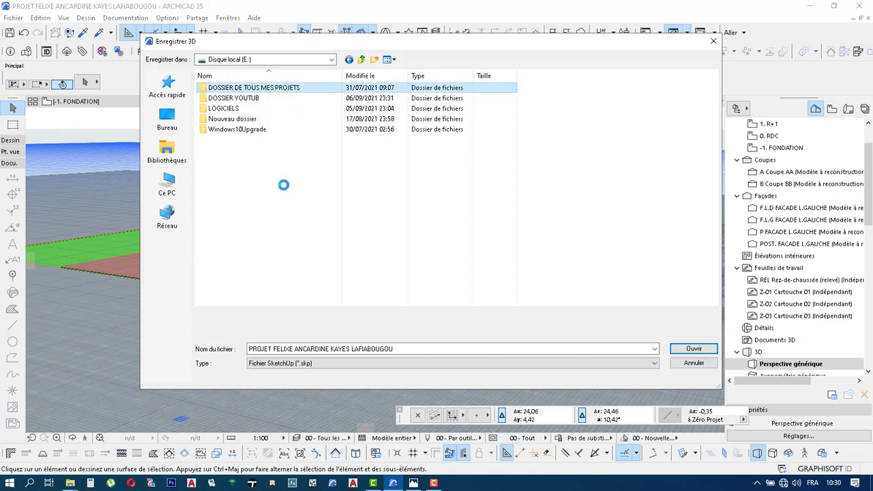
key(Return)
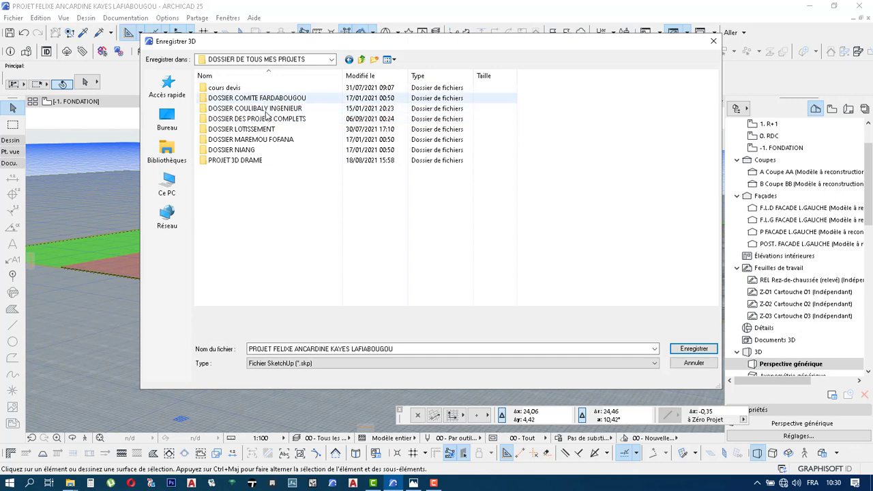
Open DOSSIER DES PROJETS COMPLETS and, inside it, the 2021 Kayes folder of this project's client
click(268, 120)
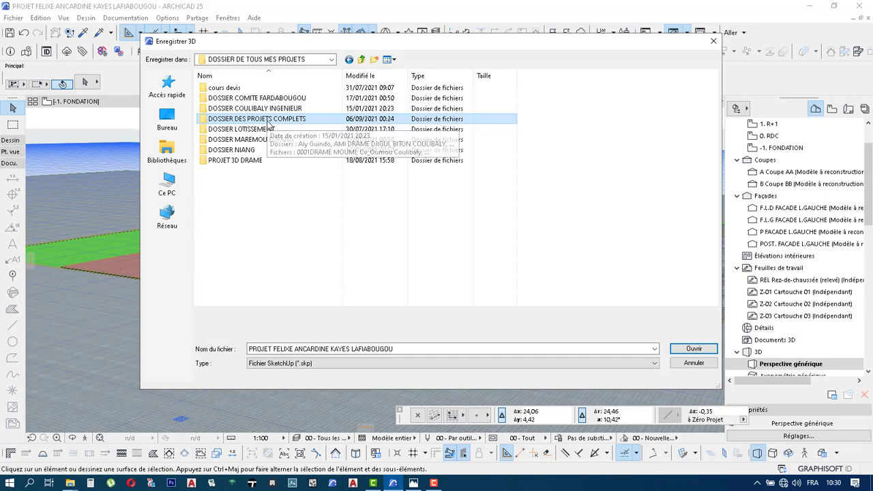
double_click(268, 122)
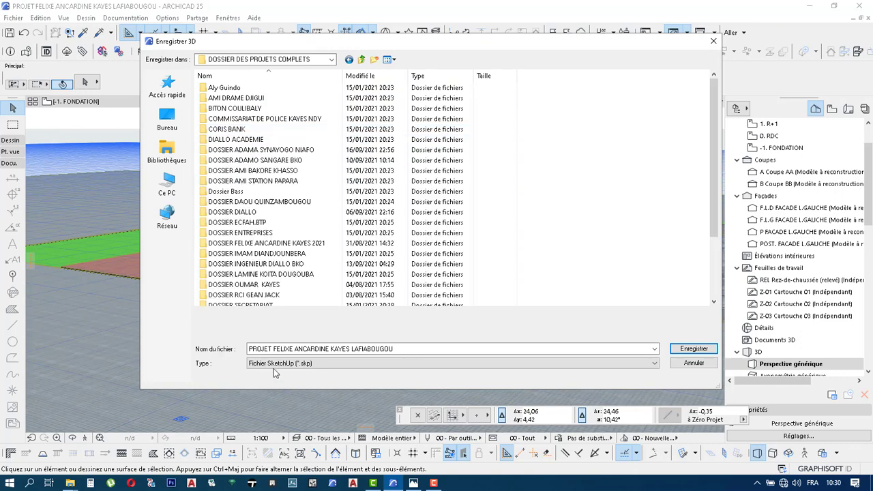
click(267, 249)
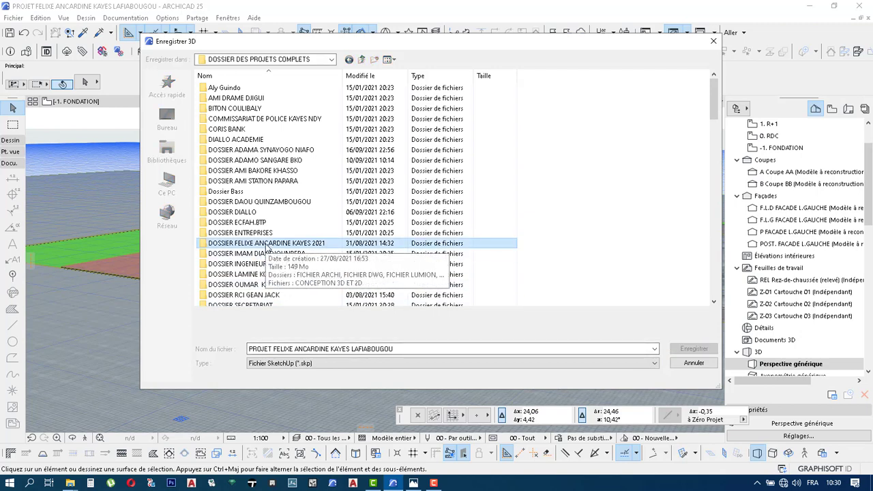
double_click(268, 249)
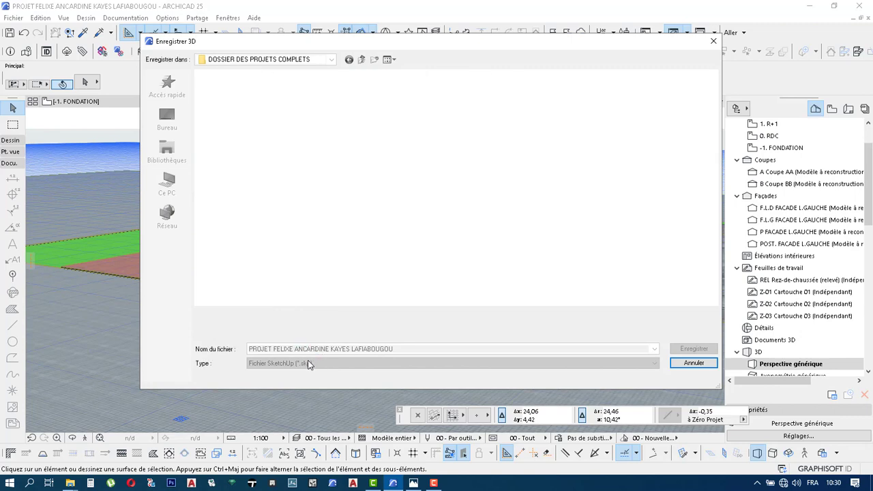
Check the FICHIER SKP subfolder, and choose the sibling folder FICHIER TW 2021 as the export destination
click(232, 131)
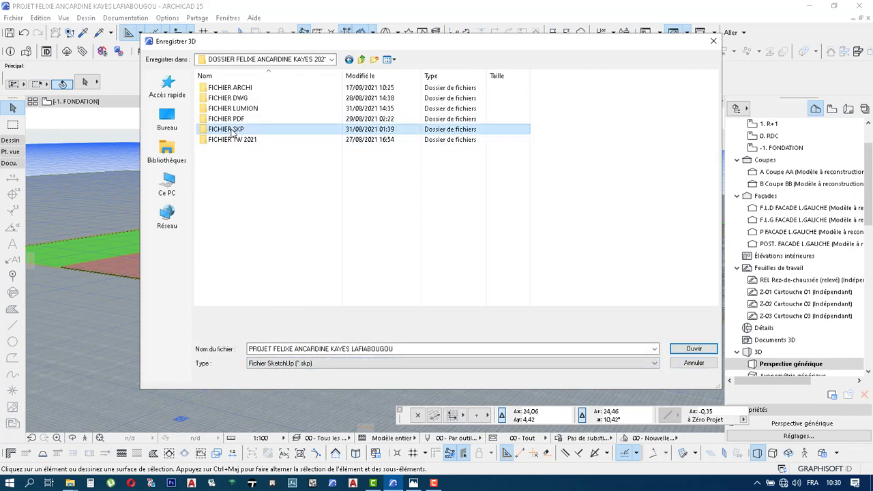
double_click(239, 133)
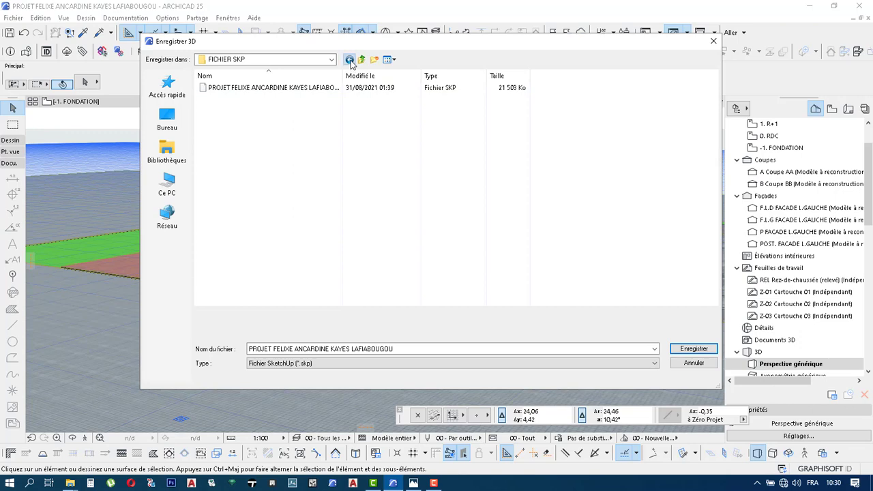
key(BackSpace)
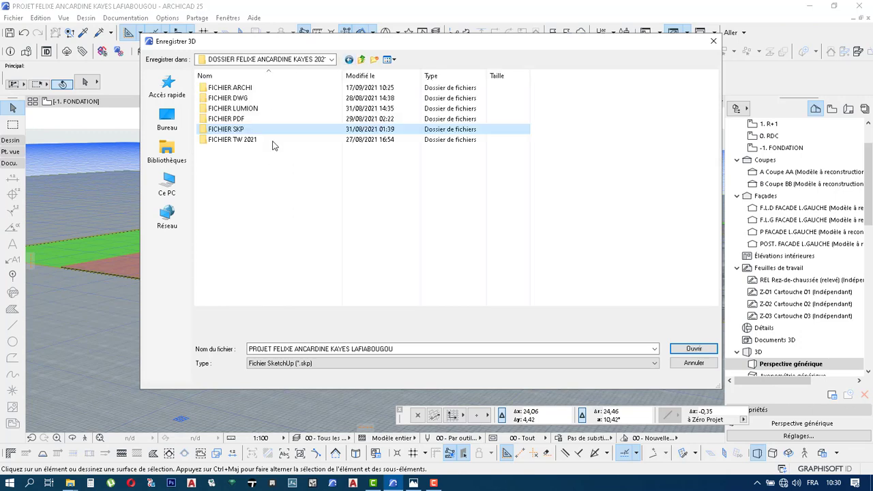
click(248, 141)
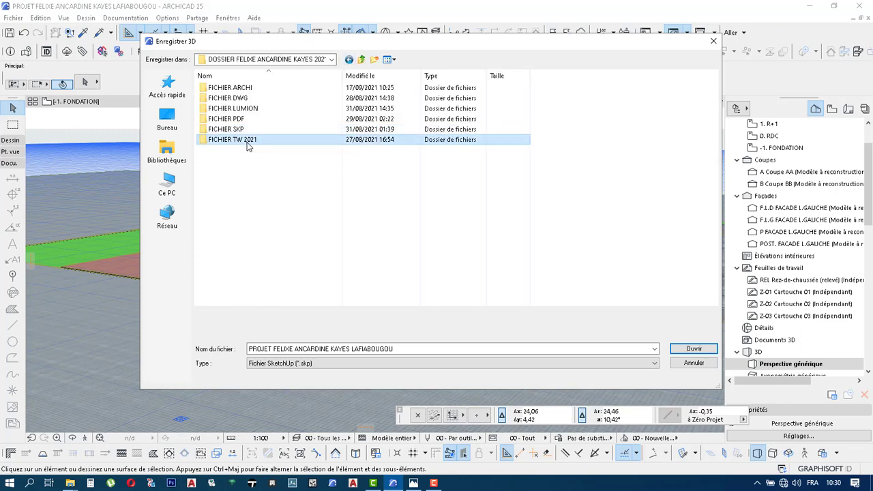
key(Return)
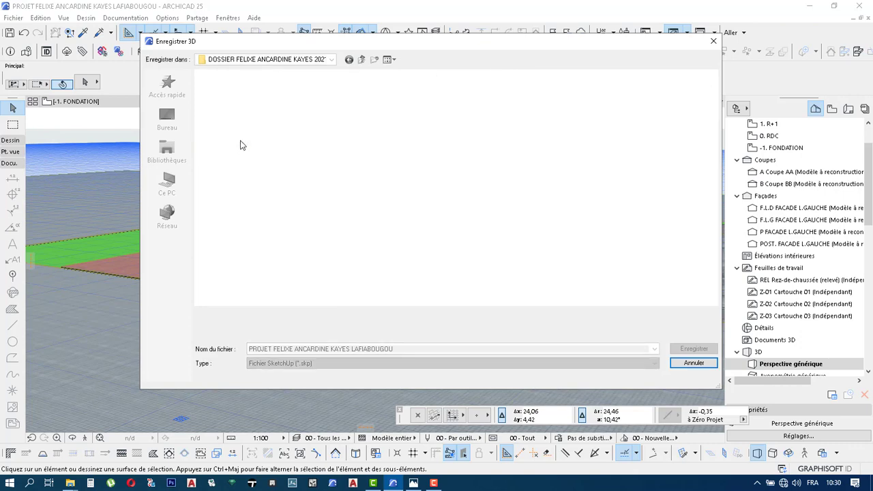
Append TW2019 to the export file name and save the SketchUp file in the chosen folder
click(444, 353)
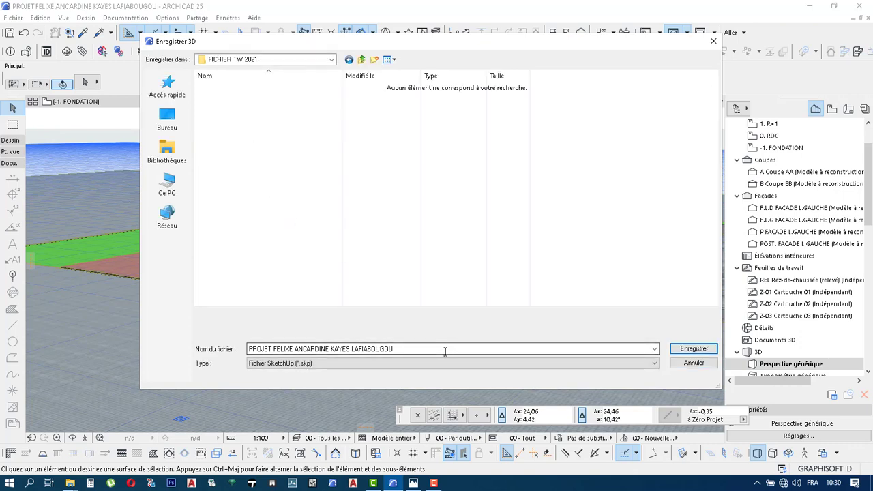
key(shift+Home)
key(ctrl+shift+Right)
key(ctrl+shift+Right)
key(ctrl+shift+Right)
key(ctrl+shift+Right)
key(ctrl+shift+Right)
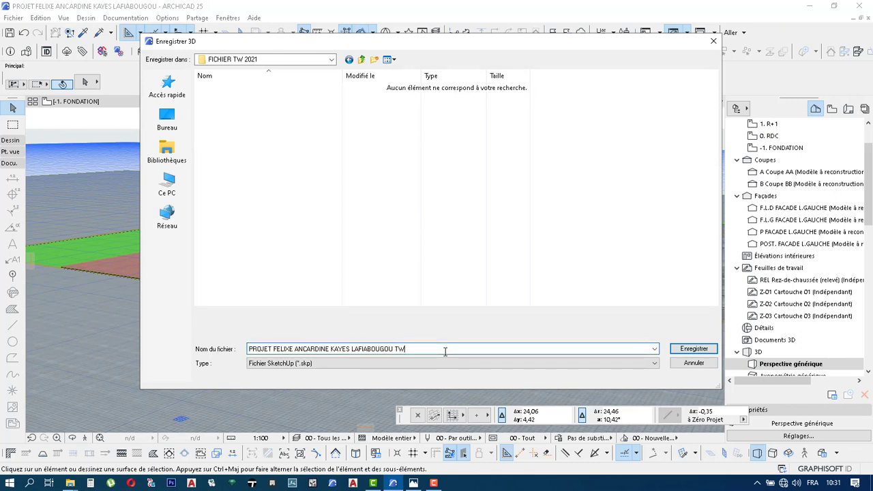
text(2015)
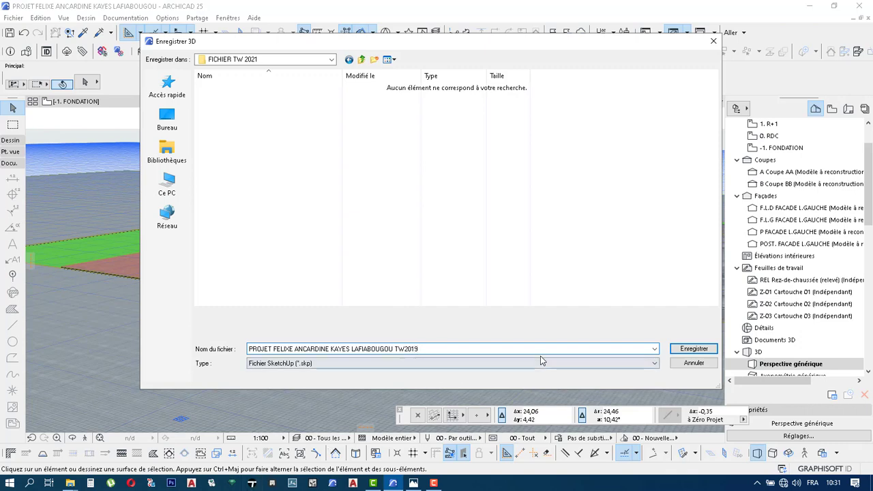
click(706, 352)
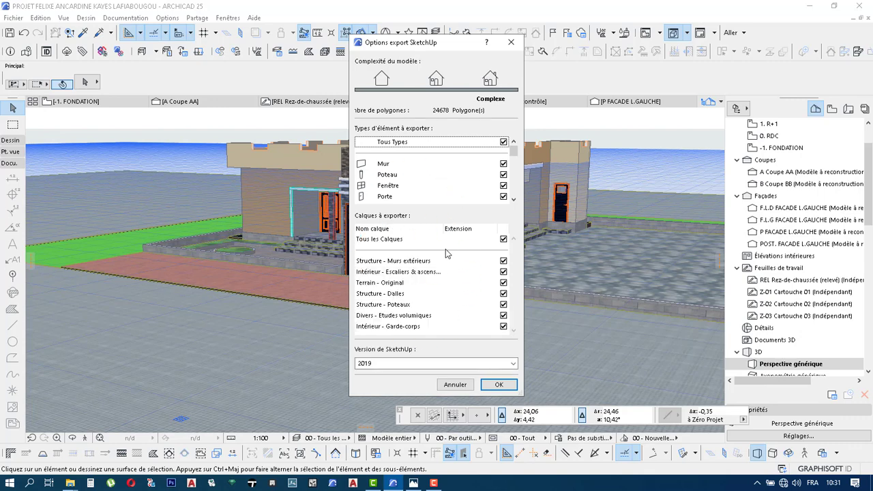
Set the SketchUp export version to 7, export the model with all element types and layers, and save the project
click(414, 364)
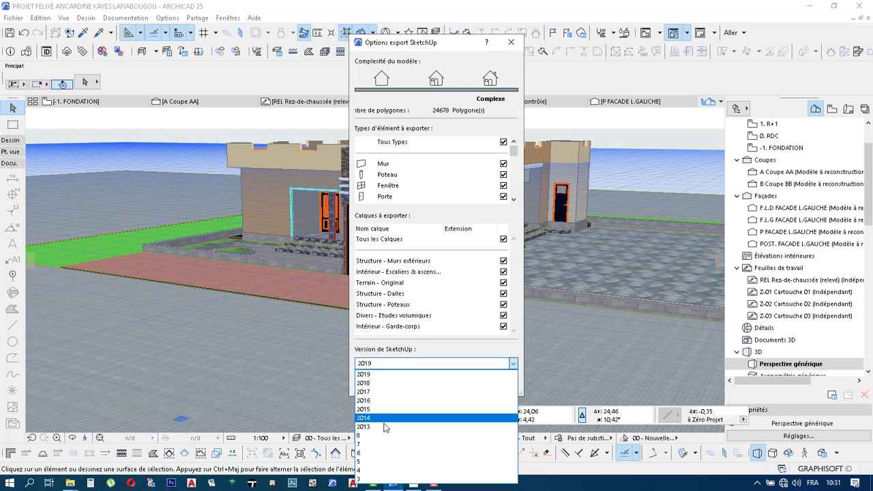
click(378, 448)
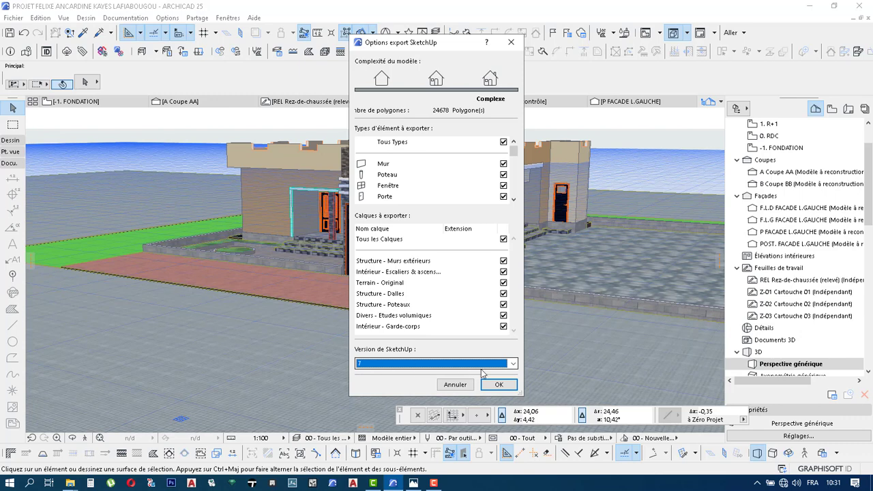
click(498, 385)
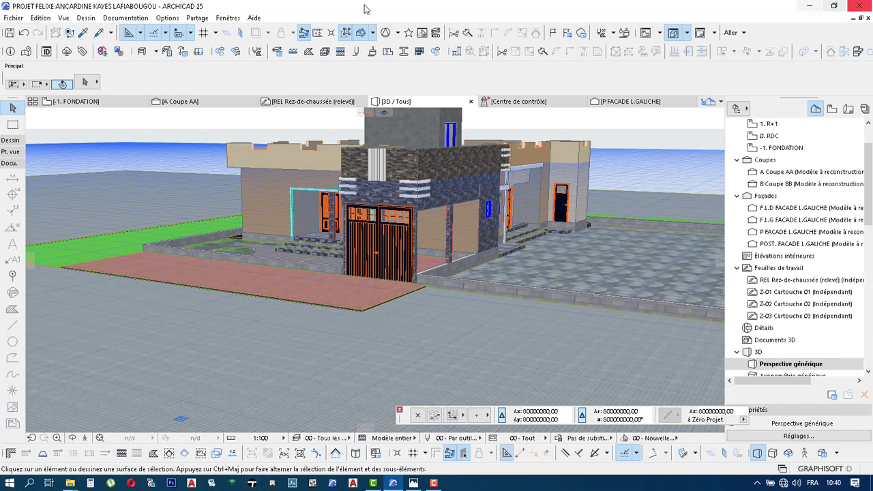
click(10, 34)
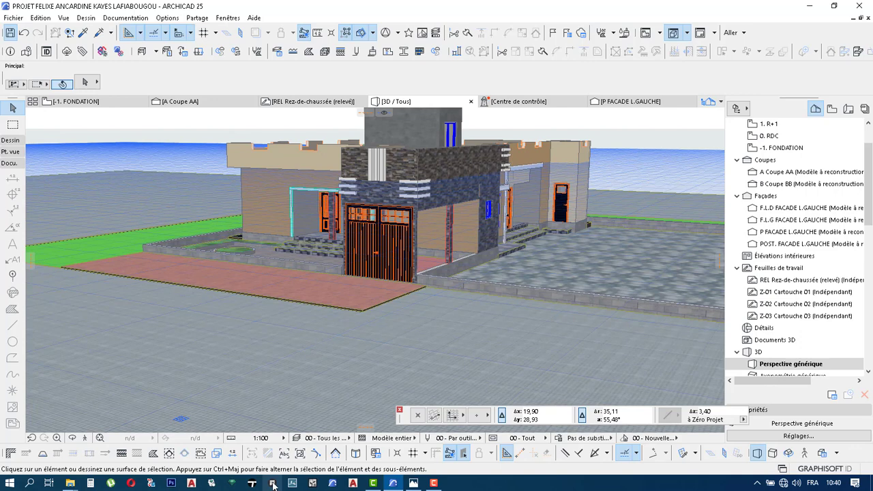
click(434, 483)
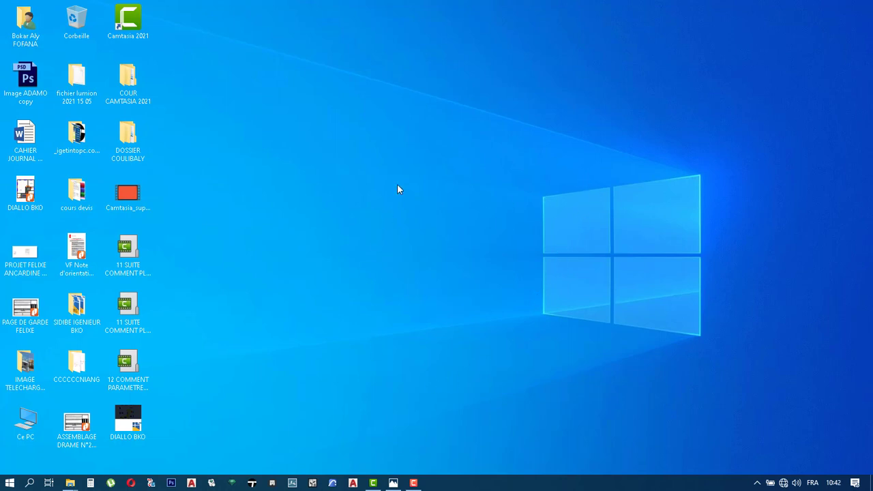
right_click(681, 103)
click(733, 132)
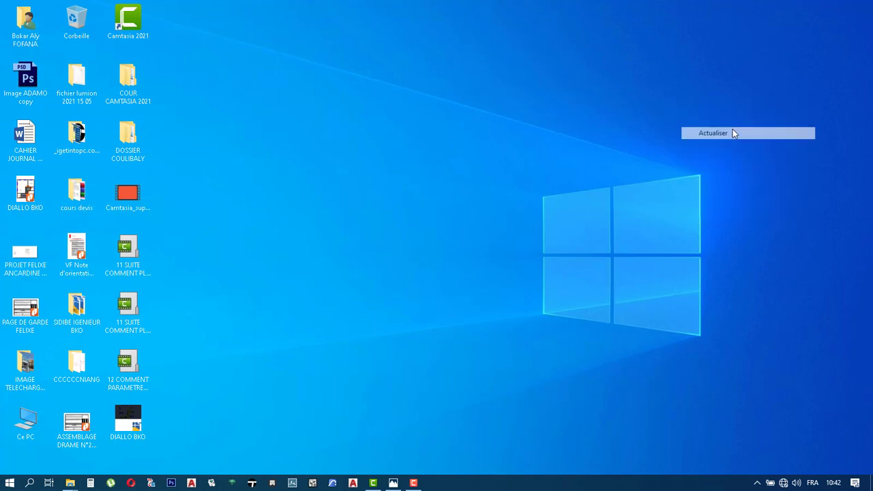
right_click(759, 156)
click(762, 157)
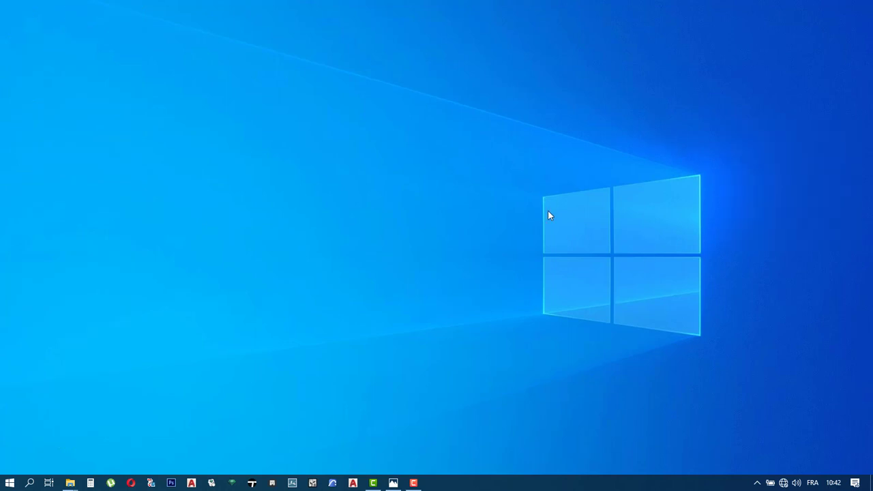